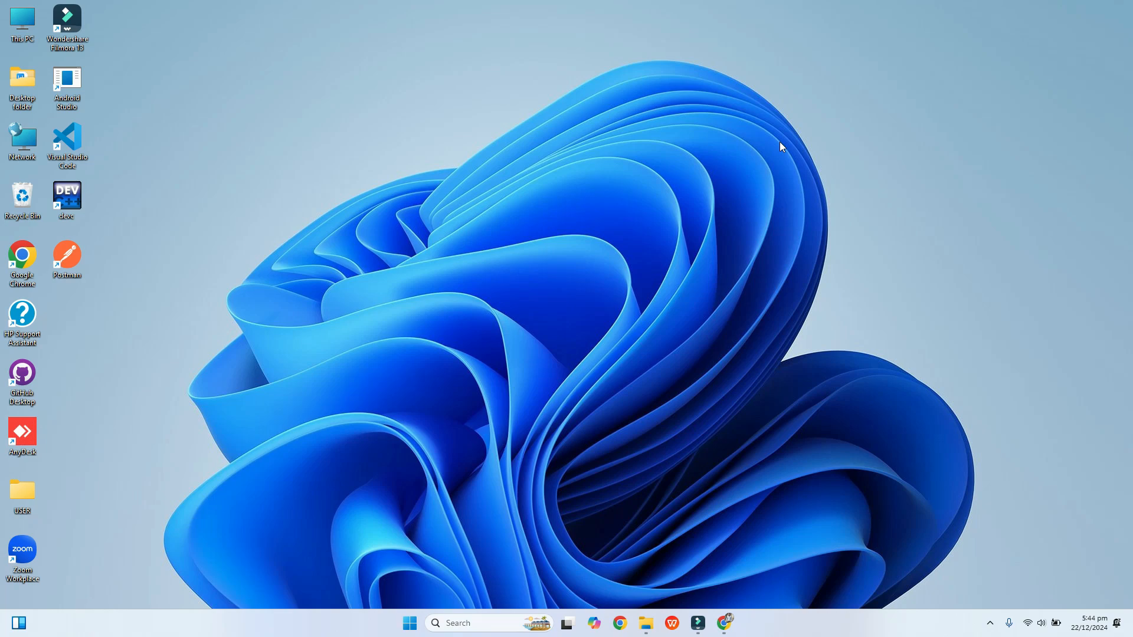
Step: Open Chrome, search Google for "obs studio" and open the official obsproject.com site from the results
left_click(725, 625)
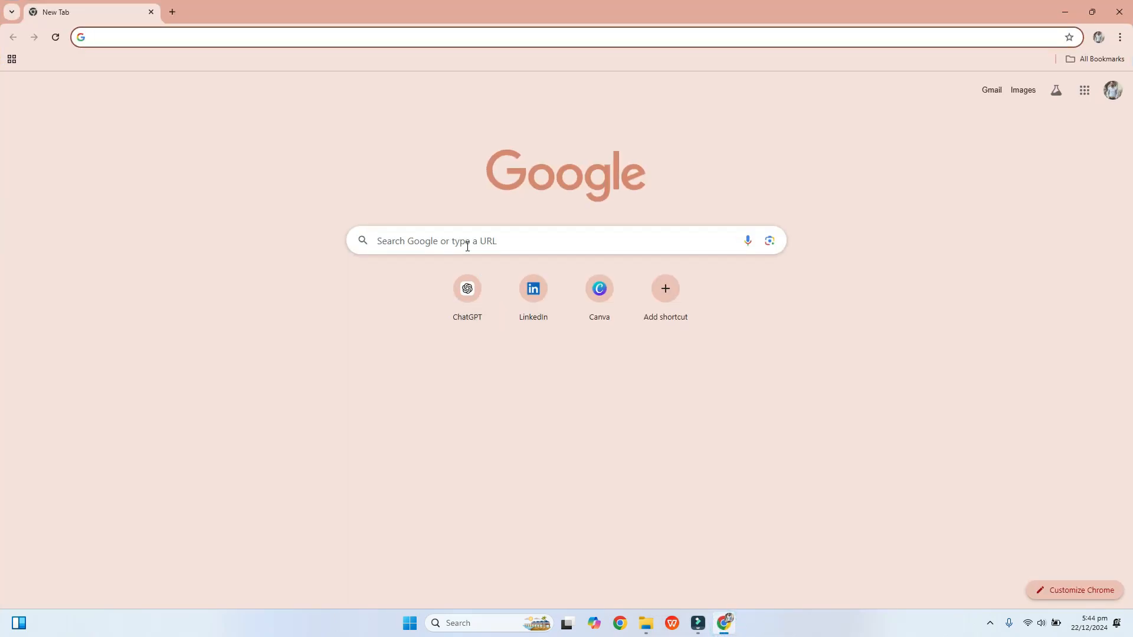
left_click(467, 247)
type("ob")
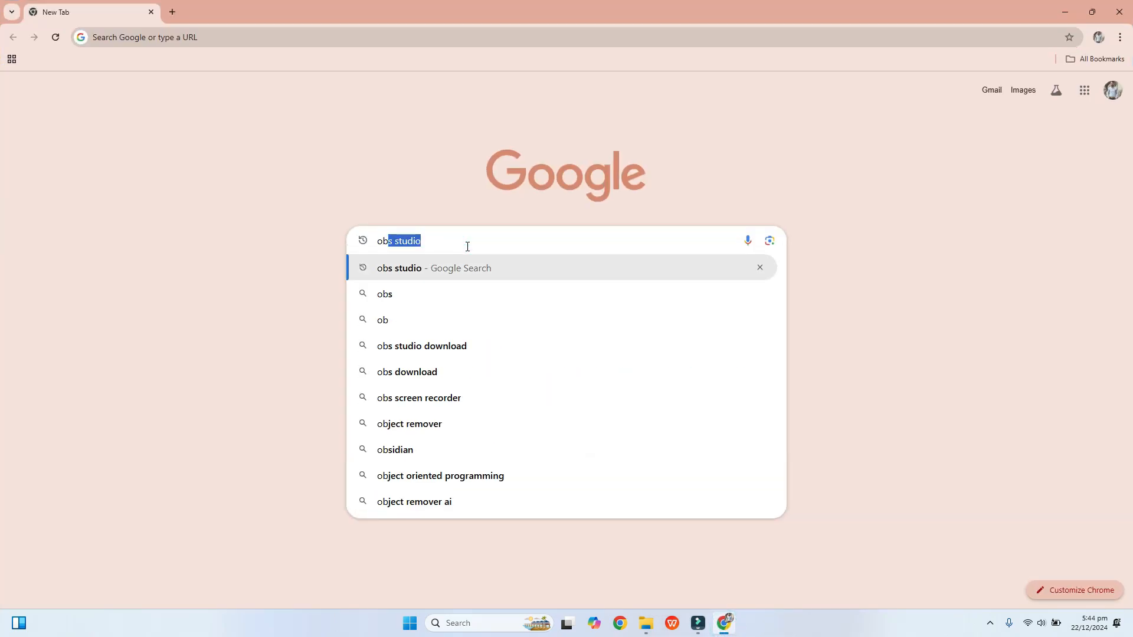
type("s")
key("Right")
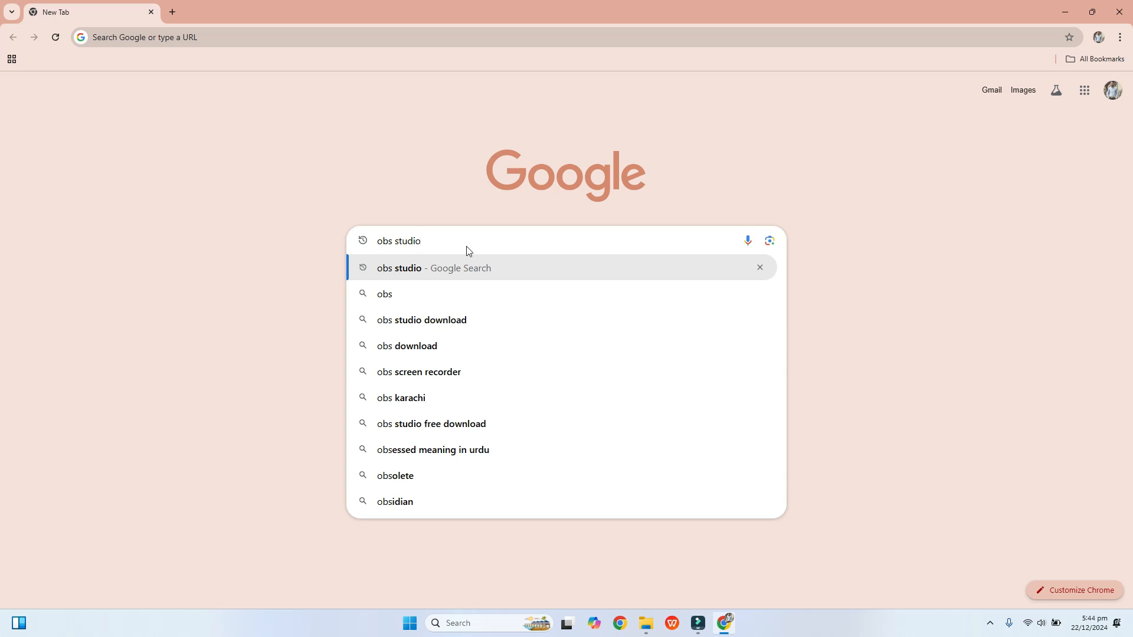
key("Return")
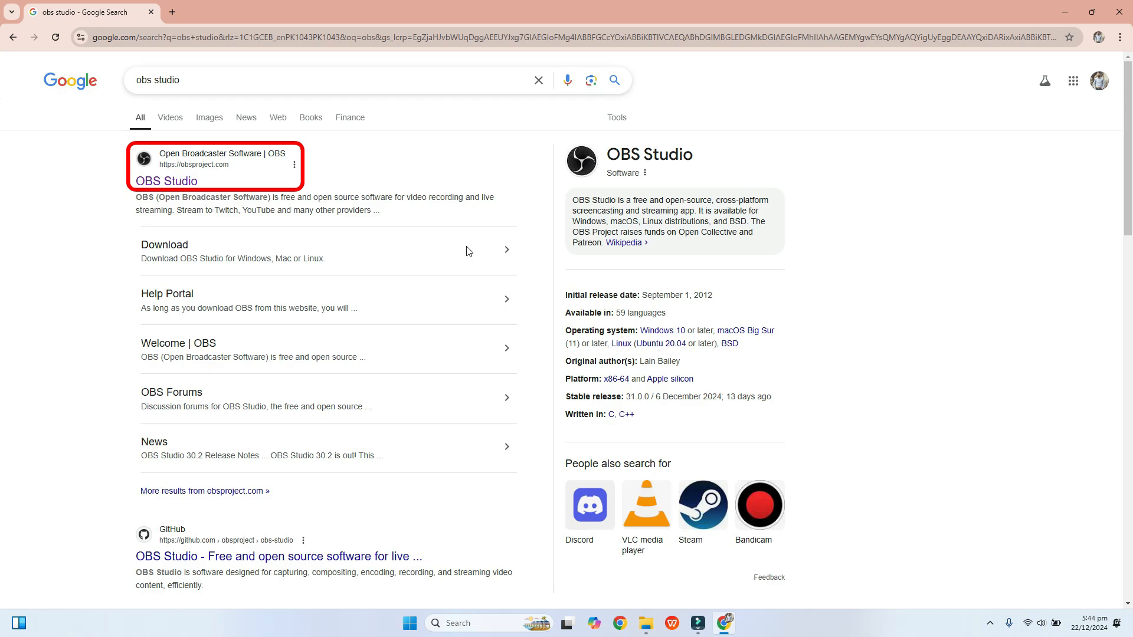
left_click(185, 184)
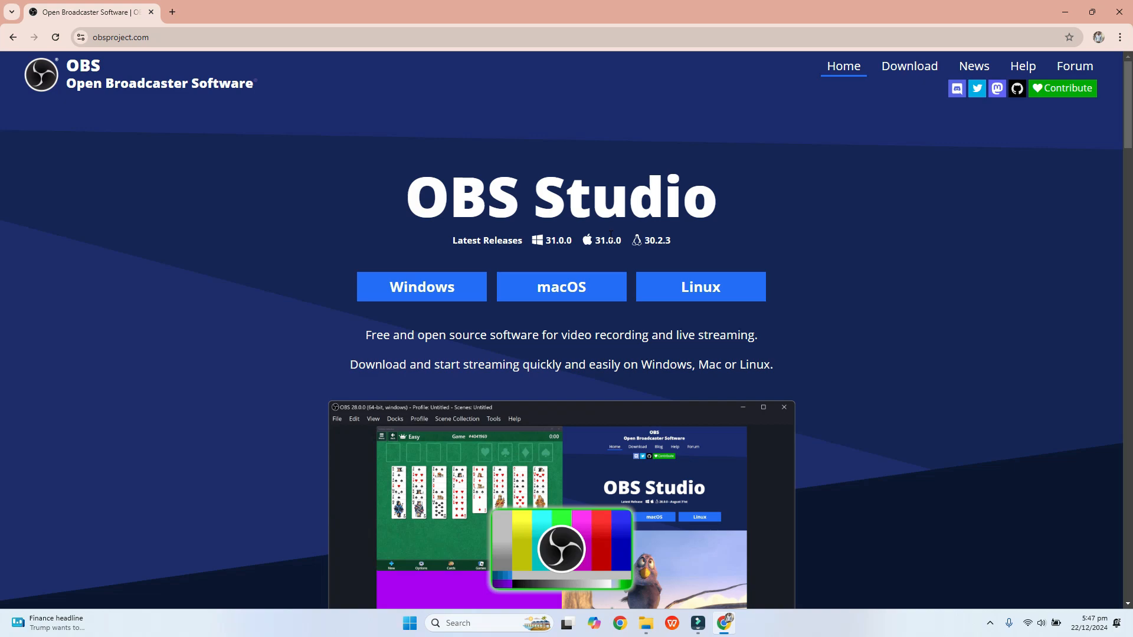
Step: Download the Windows version of OBS Studio and show the finished download in its folder
left_click(434, 287)
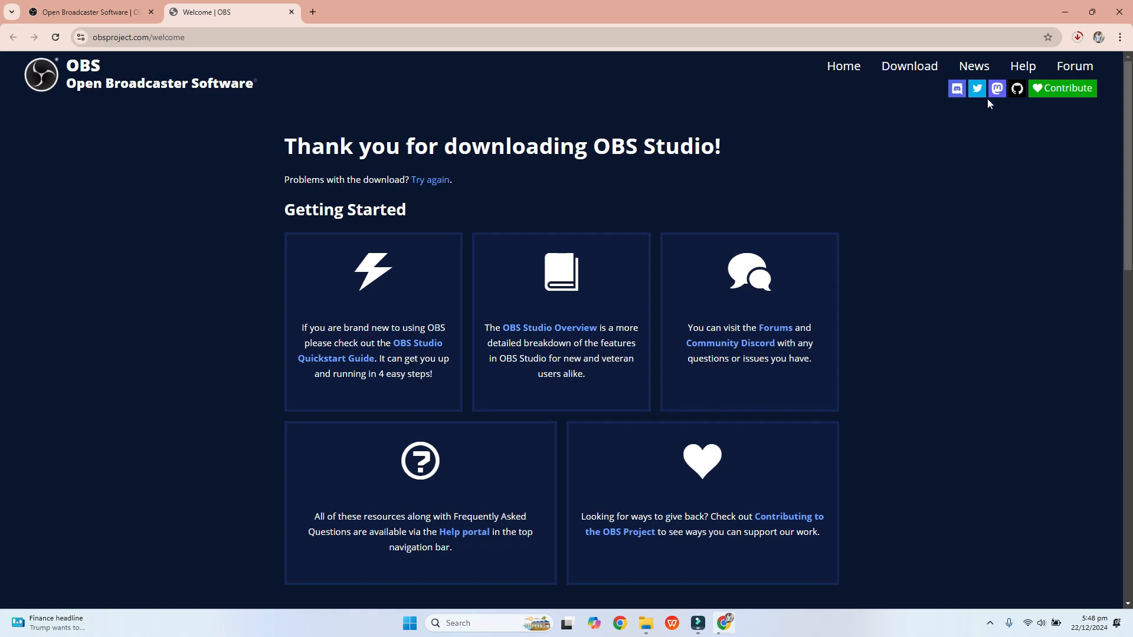
left_click(1077, 37)
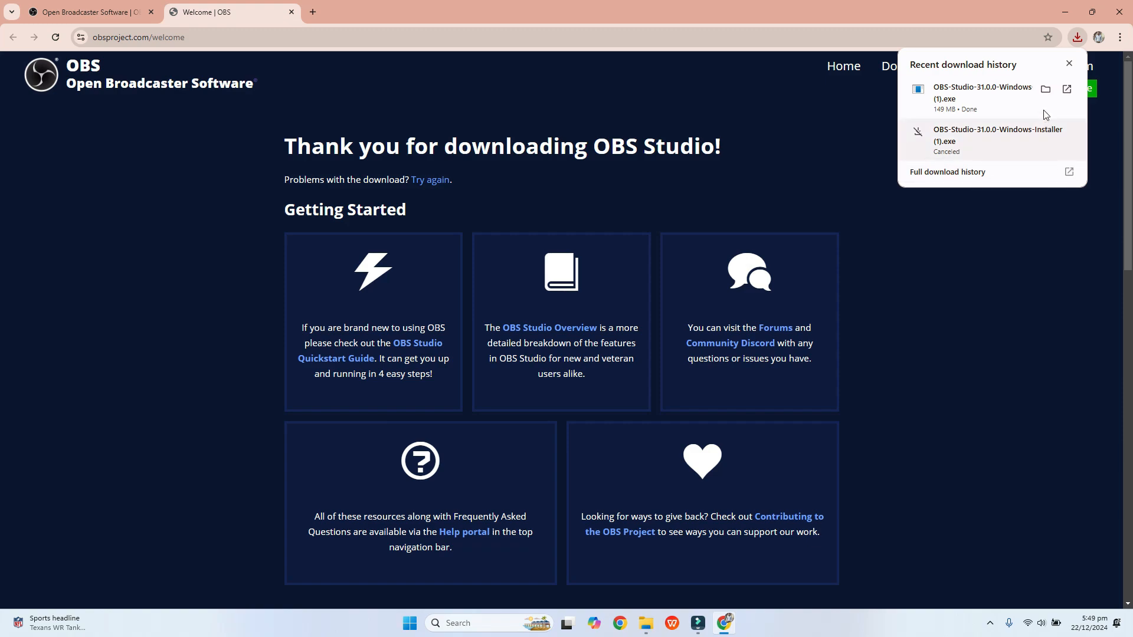
left_click(1045, 90)
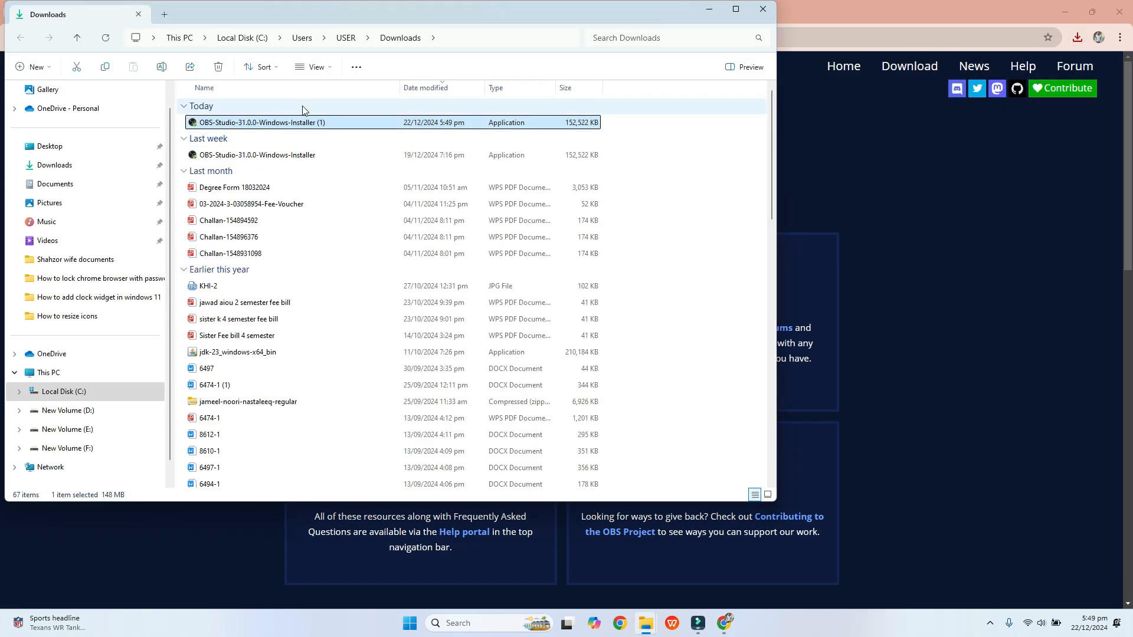
Step: Run the downloaded OBS-Studio-31.0.0-Windows-Installer (1) file and continue past the setup's welcome page
right_click(231, 124)
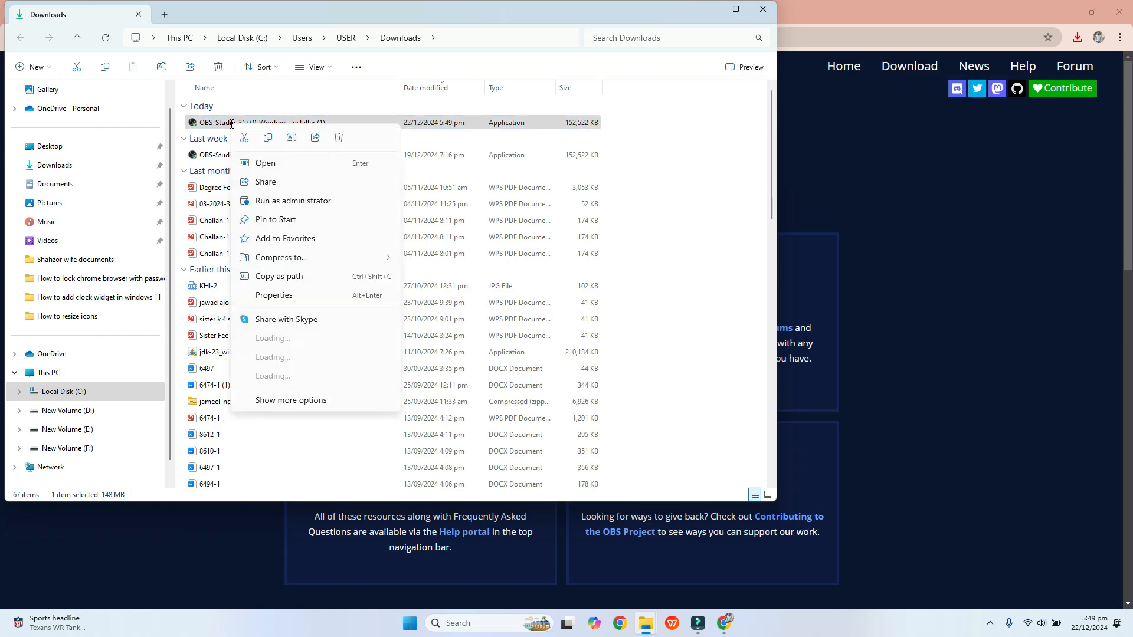
left_click(280, 164)
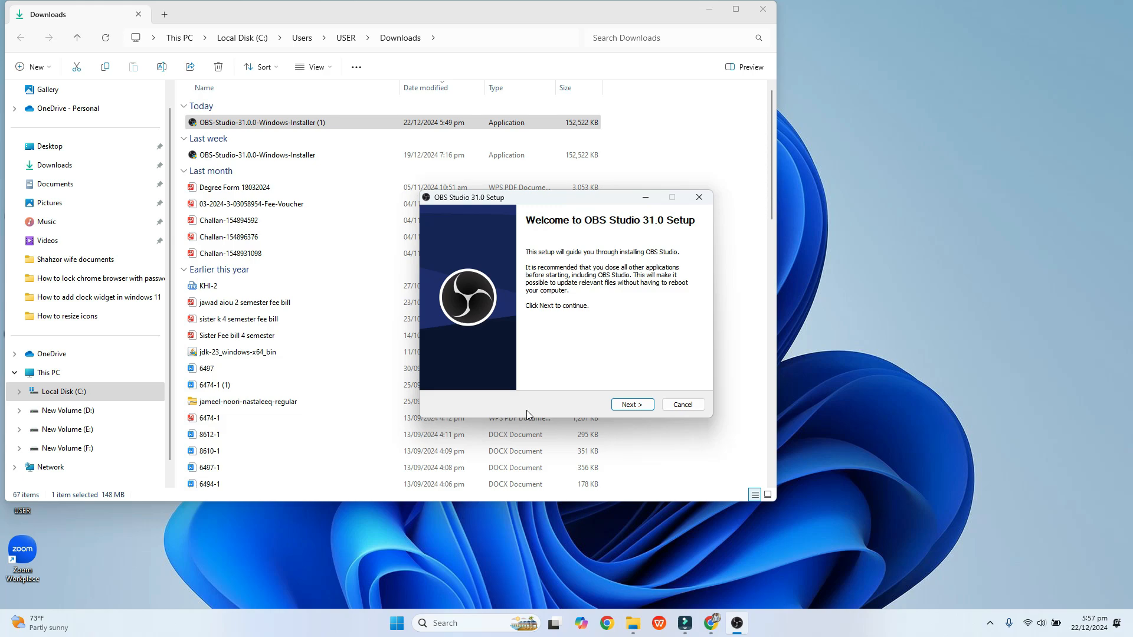
left_click(634, 405)
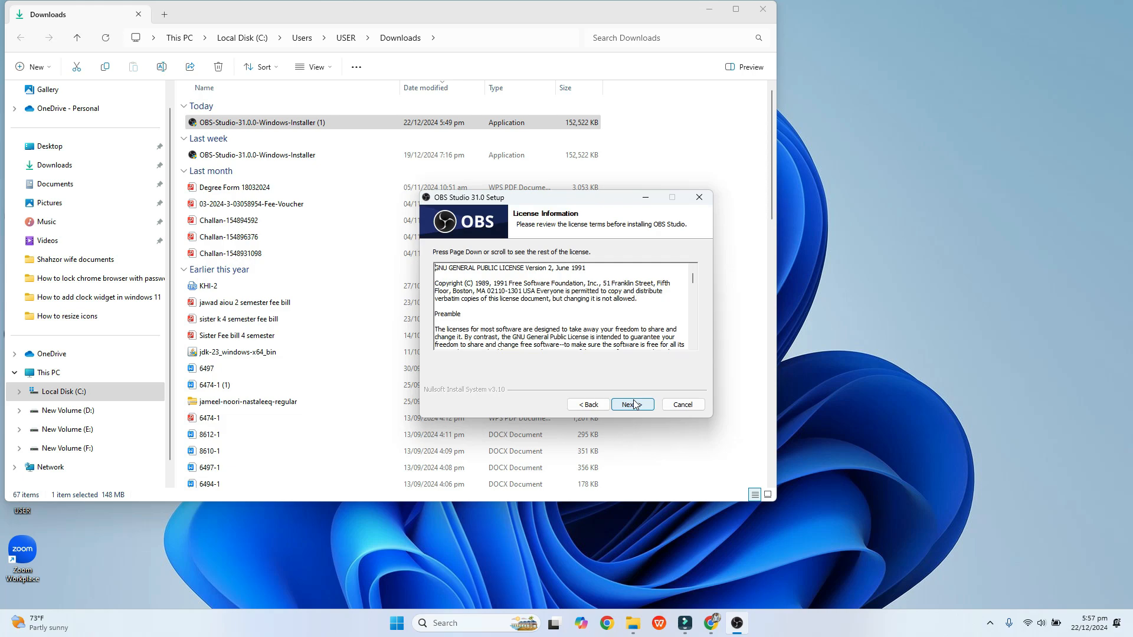
Step: Review the GNU General Public License text in the OBS Studio setup and continue to the install location page
left_click(693, 347)
left_click(693, 347)
left_click(692, 347)
left_click(692, 347)
left_click(692, 347)
left_click(692, 347)
left_click(692, 347)
left_click(692, 347)
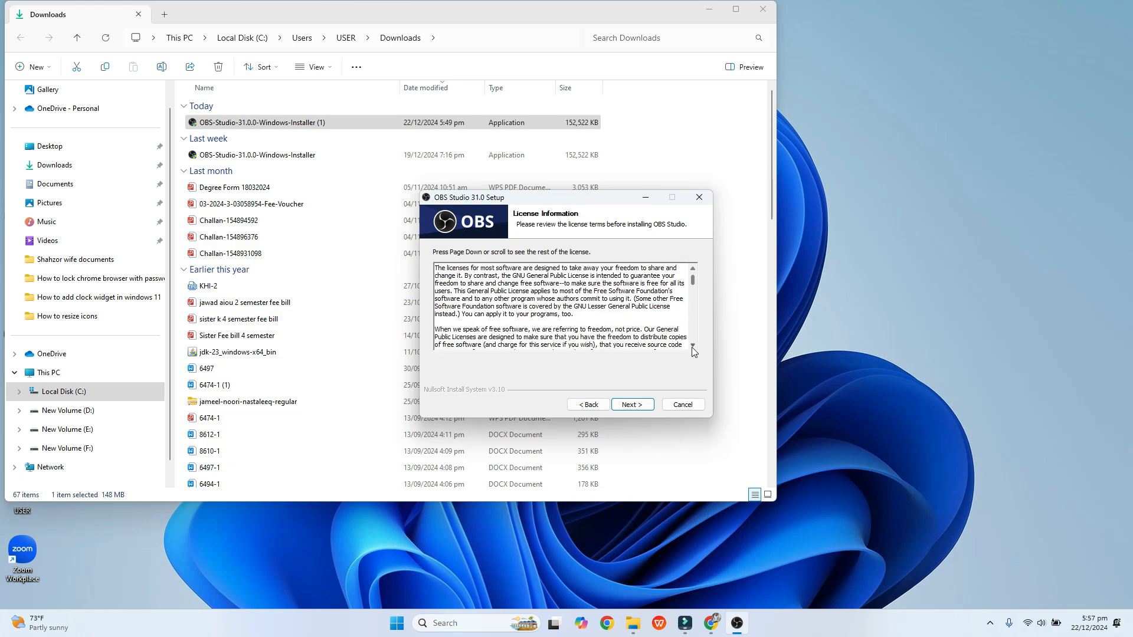
left_click(692, 347)
left_click(631, 405)
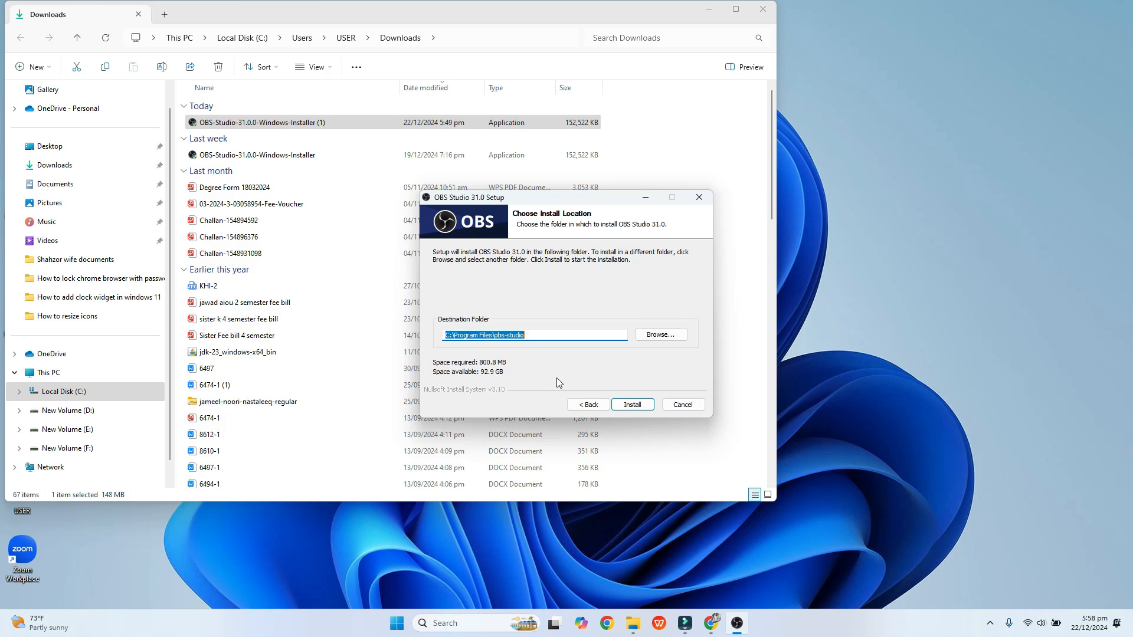
Step: Choose the Software Installation folder on drive D: as the destination, giving the path D:\Software Installation\obs-studio
left_click(656, 336)
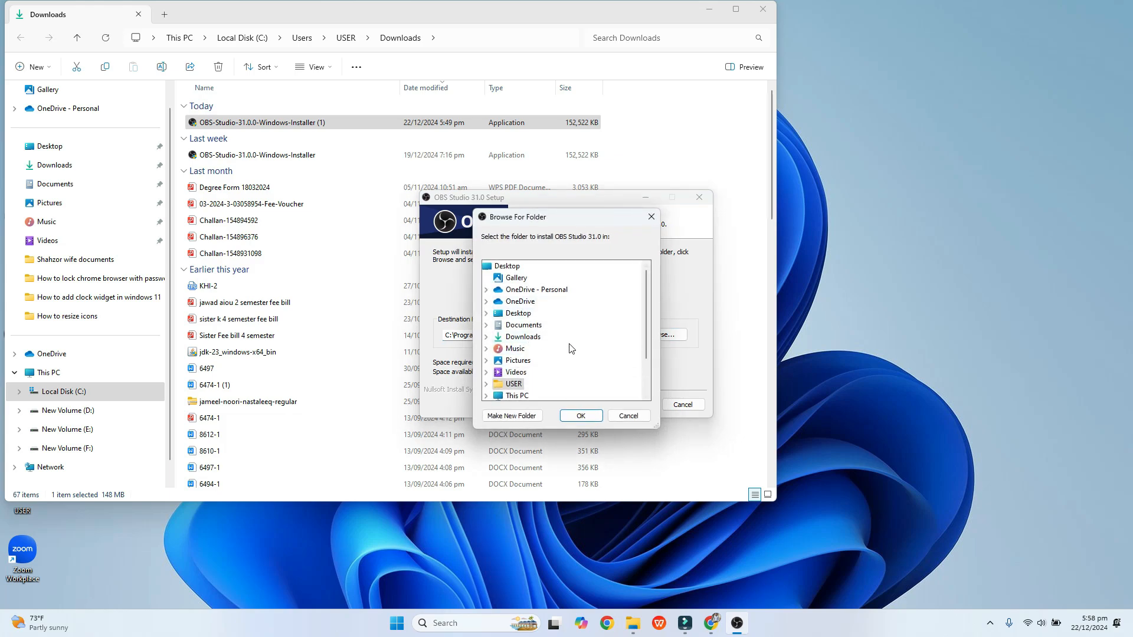
left_click(646, 397)
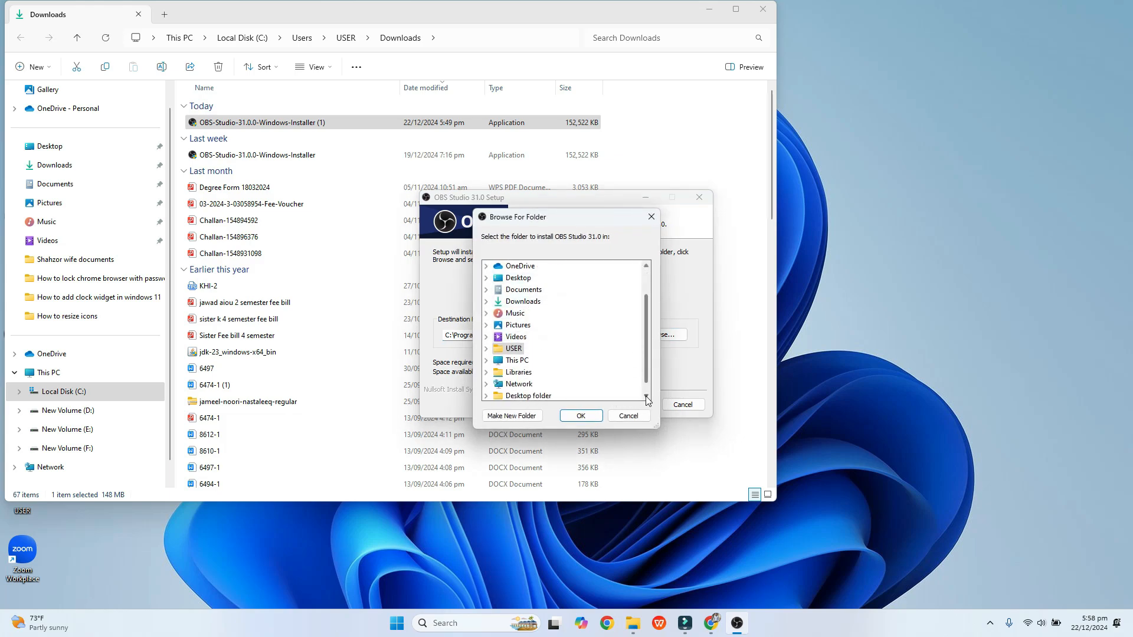
left_click(646, 397)
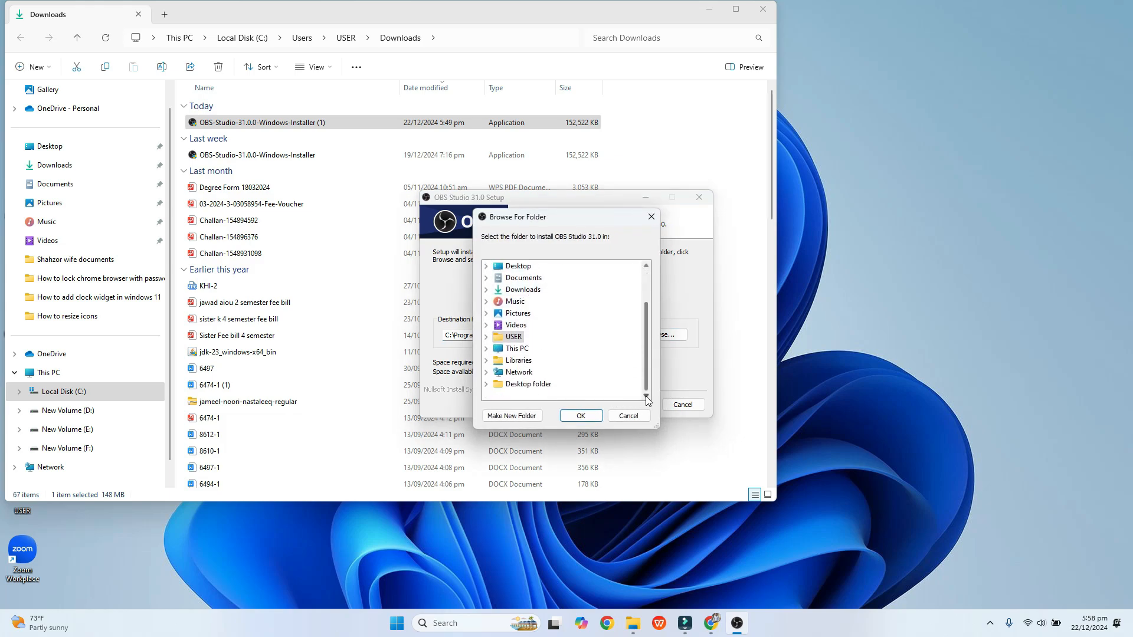
left_click(488, 349)
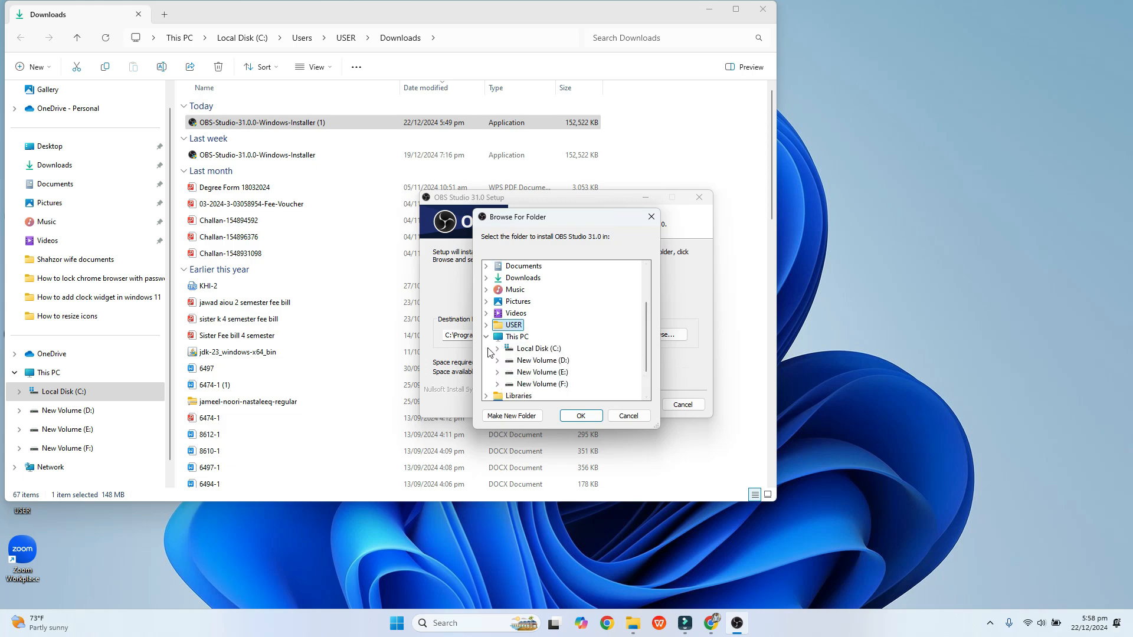
double_click(565, 361)
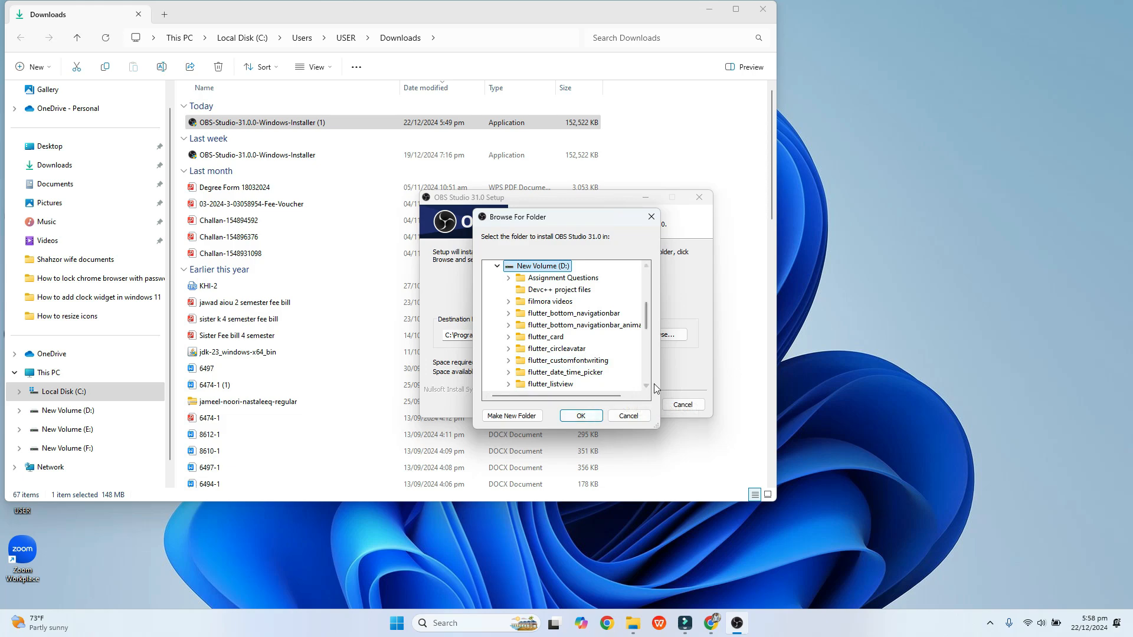
scroll(647, 387, "down", 9)
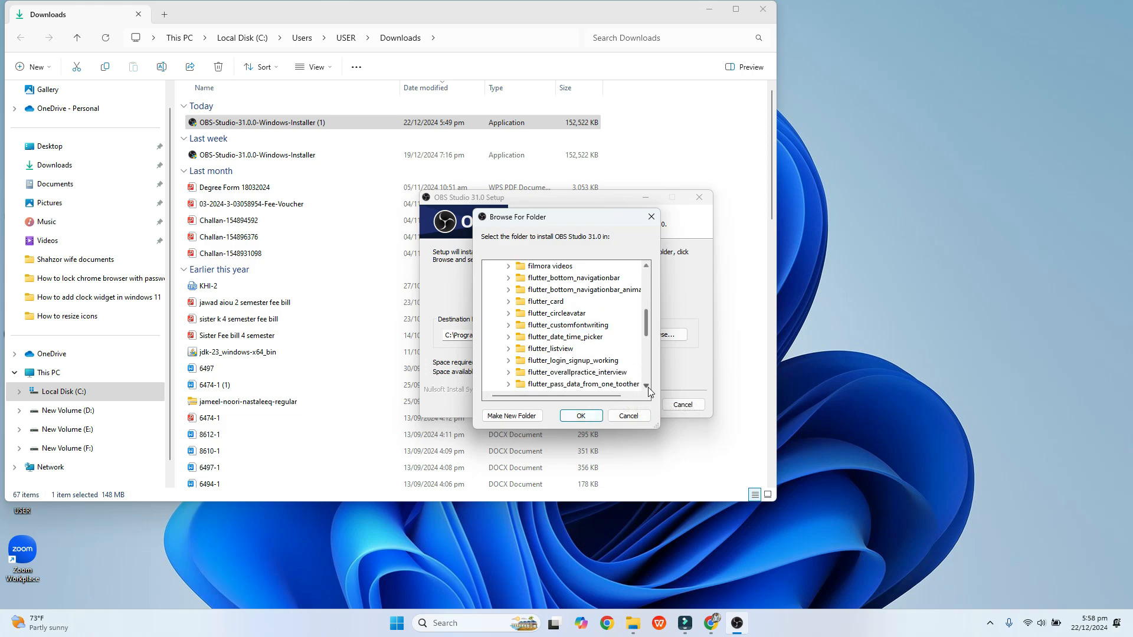
scroll(648, 387, "down", 4)
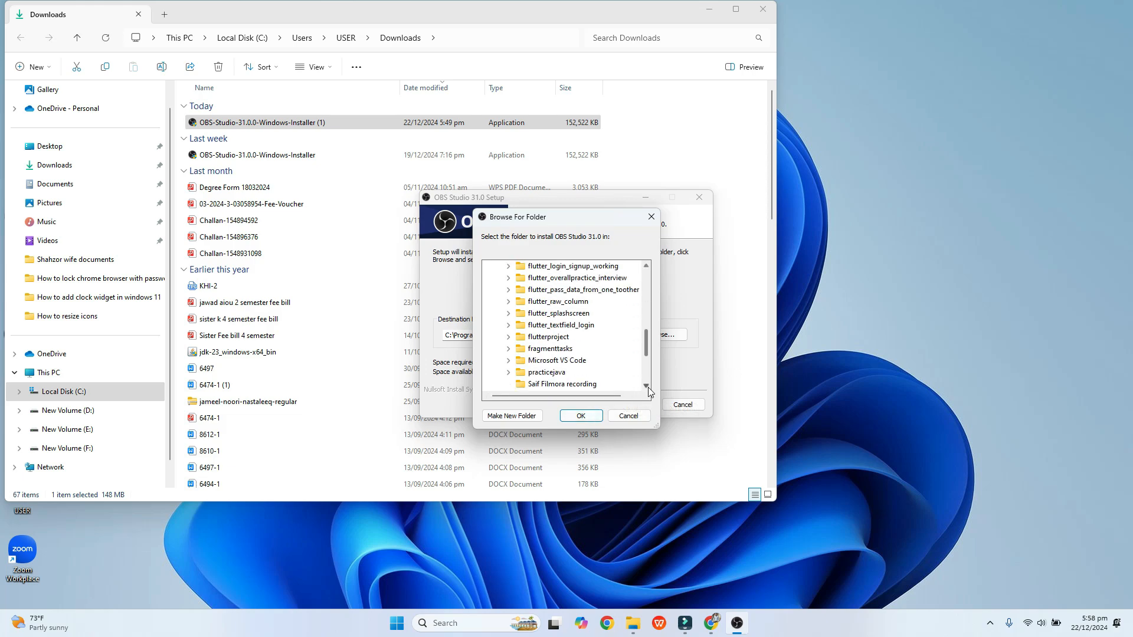
left_click(534, 384)
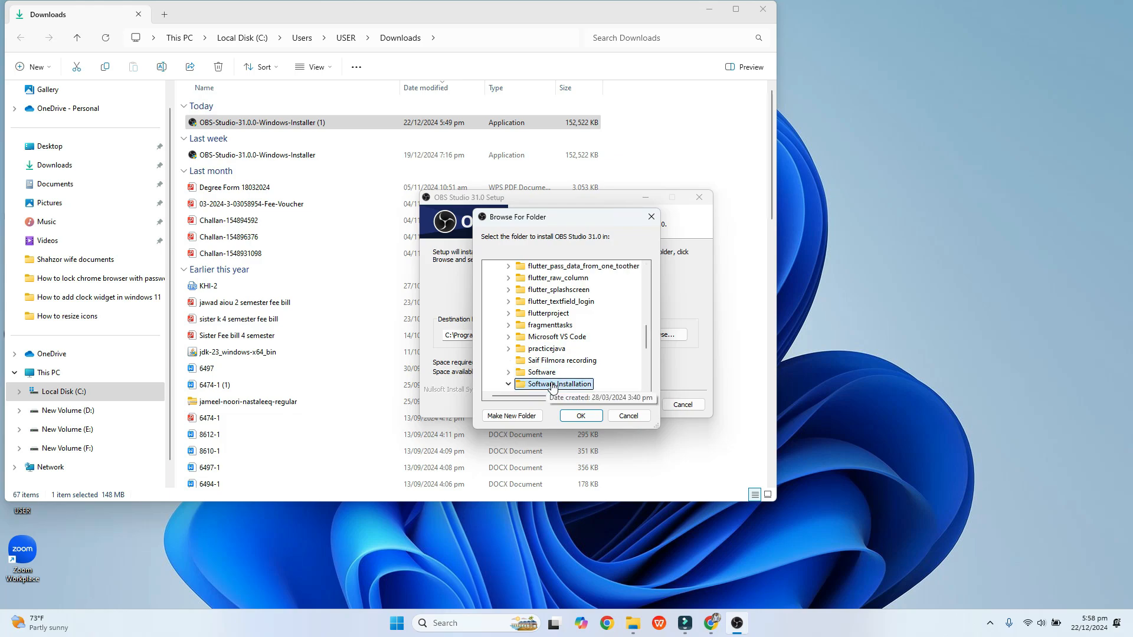
left_click(580, 416)
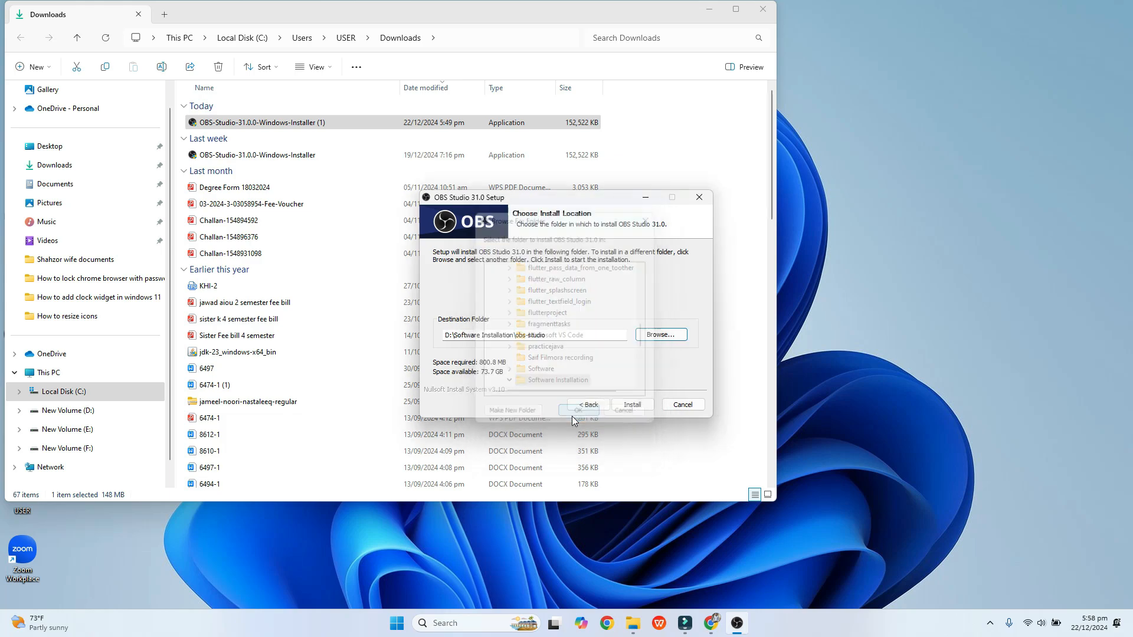
Step: Install OBS Studio 31.0 and finish the setup with the option to launch the program enabled
left_click(630, 405)
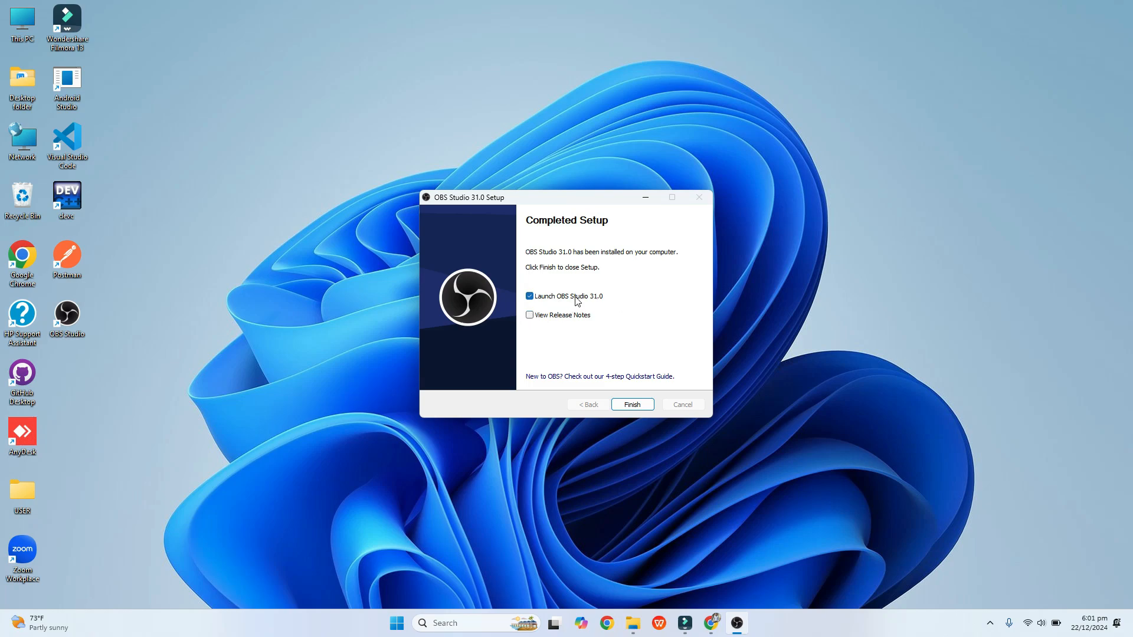
left_click(626, 407)
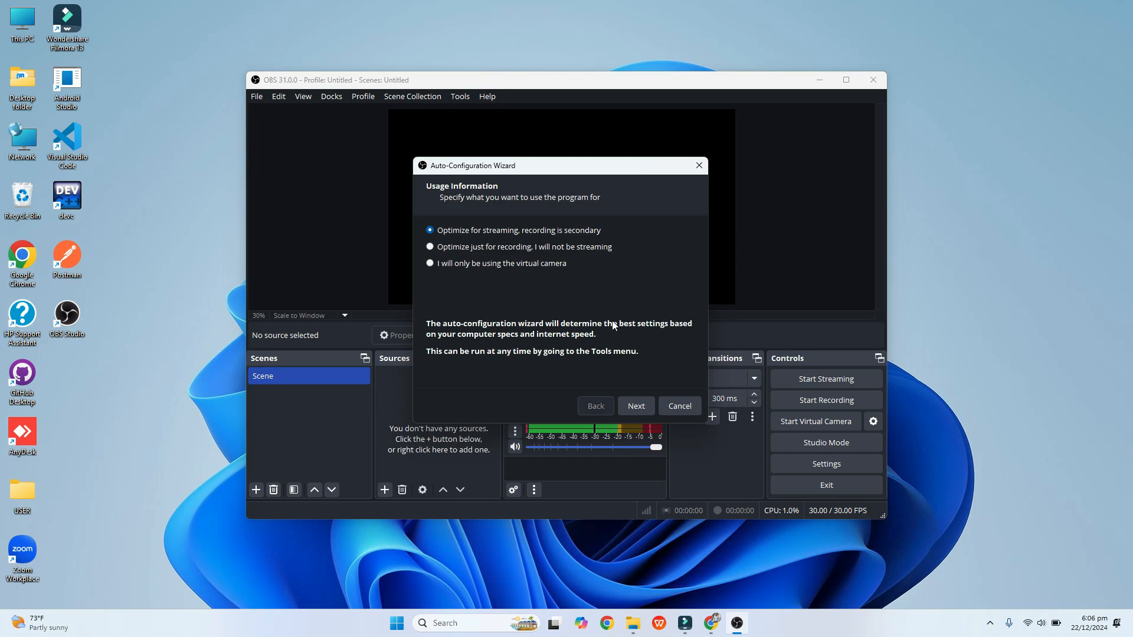
Step: Complete the Auto-Configuration Wizard optimized just for recording, keeping the default video settings, and apply the suggested settings
left_click(431, 247)
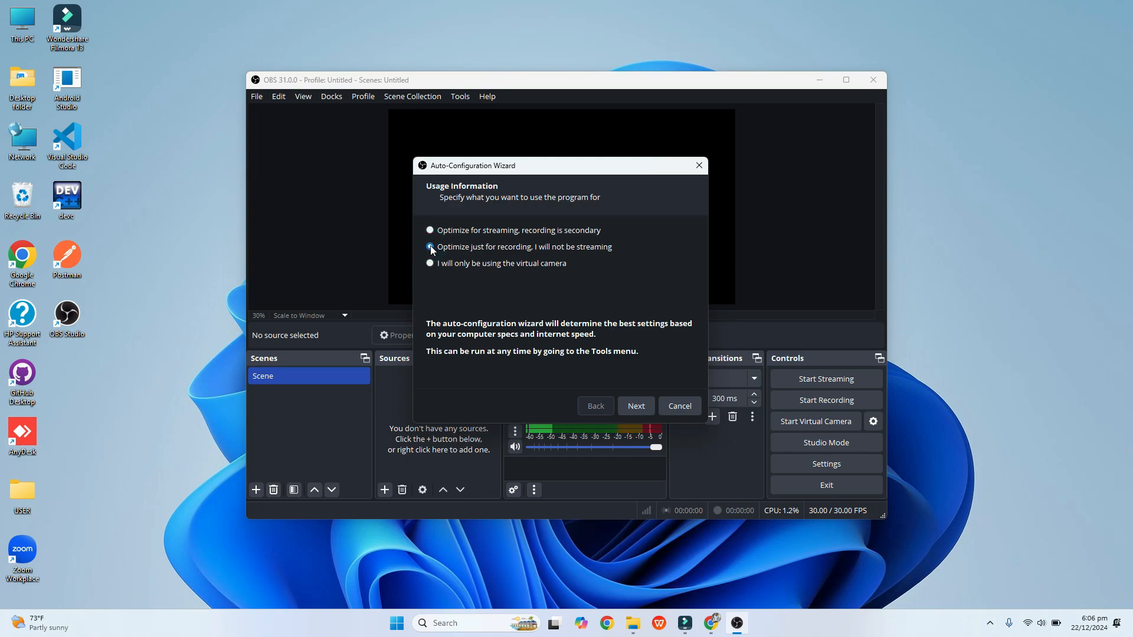
left_click(636, 411)
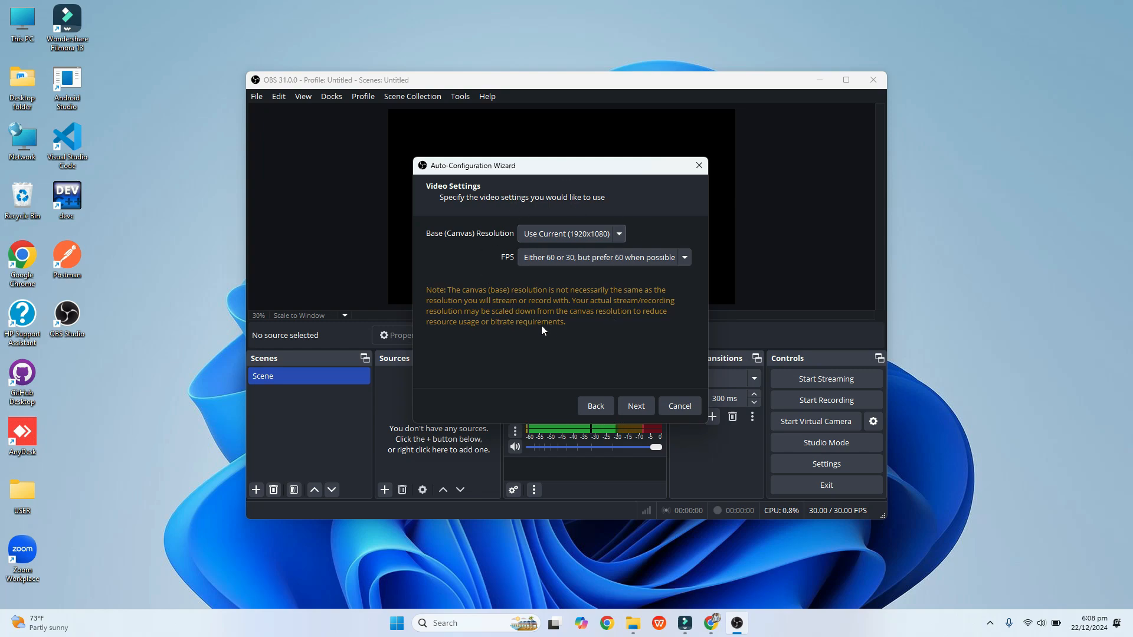
left_click(640, 406)
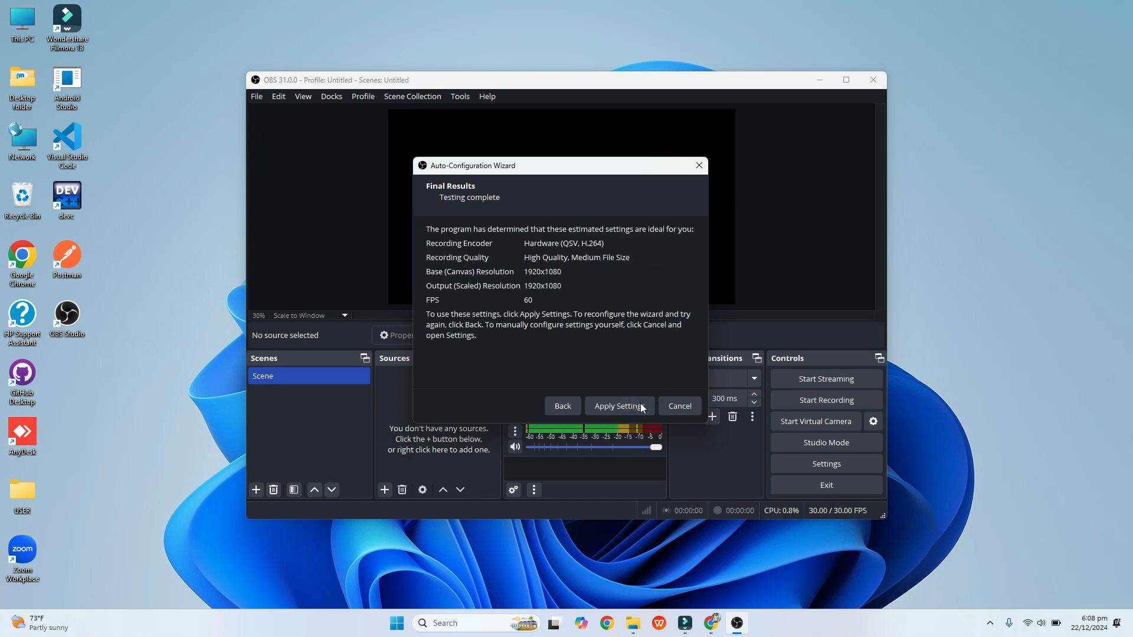
left_click(642, 406)
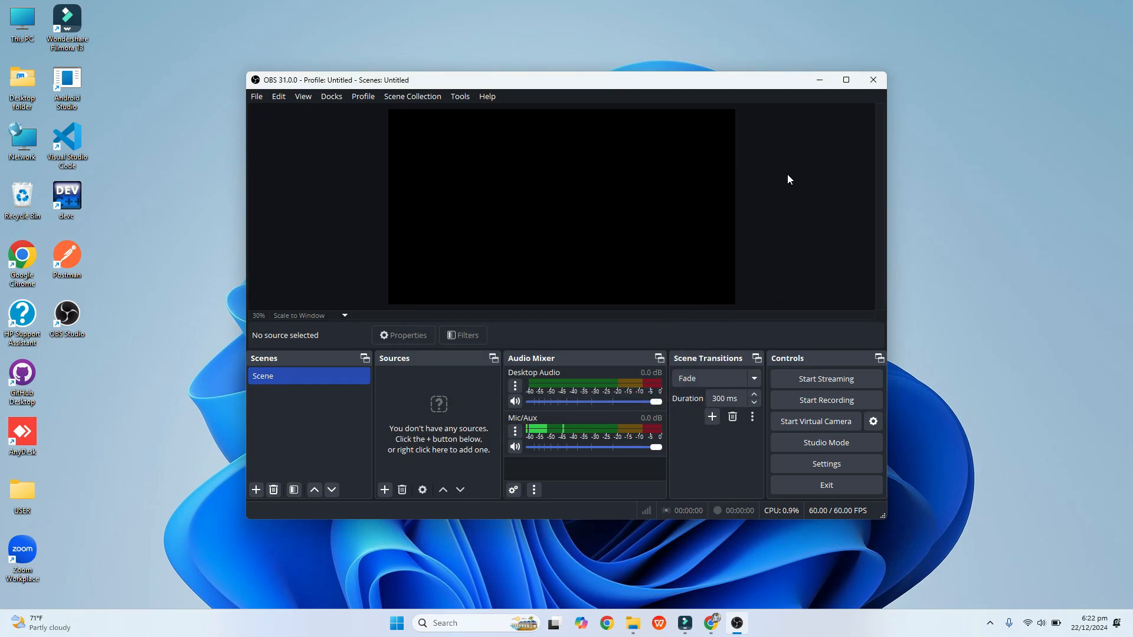
Step: Maximize the OBS window and add a new Display Capture source to the scene with its default name and properties
left_click(842, 77)
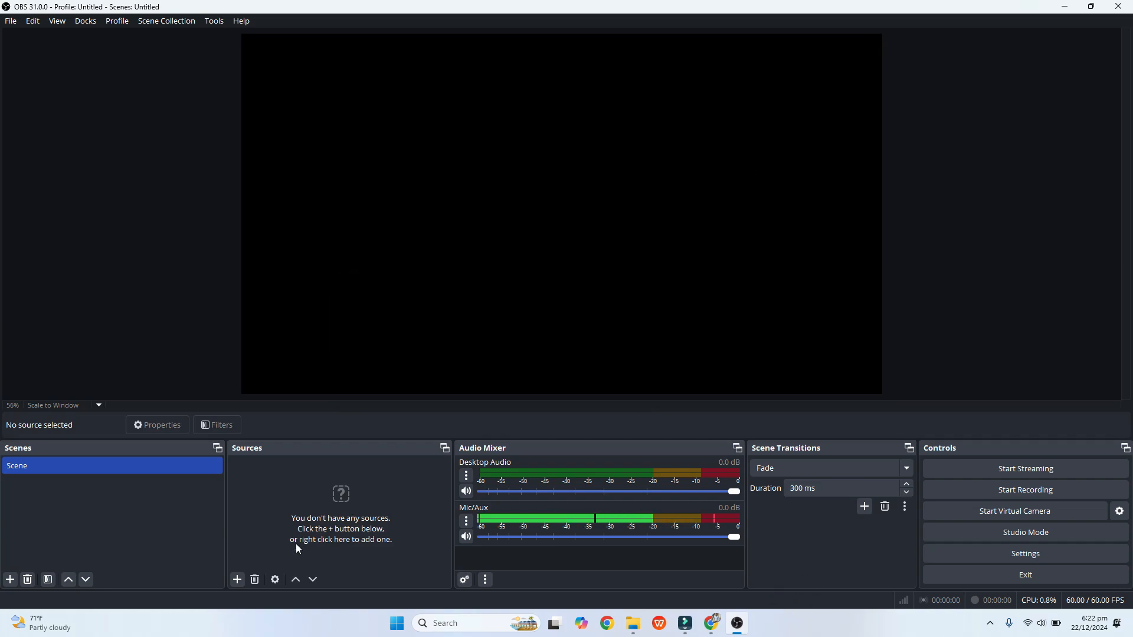
left_click(236, 580)
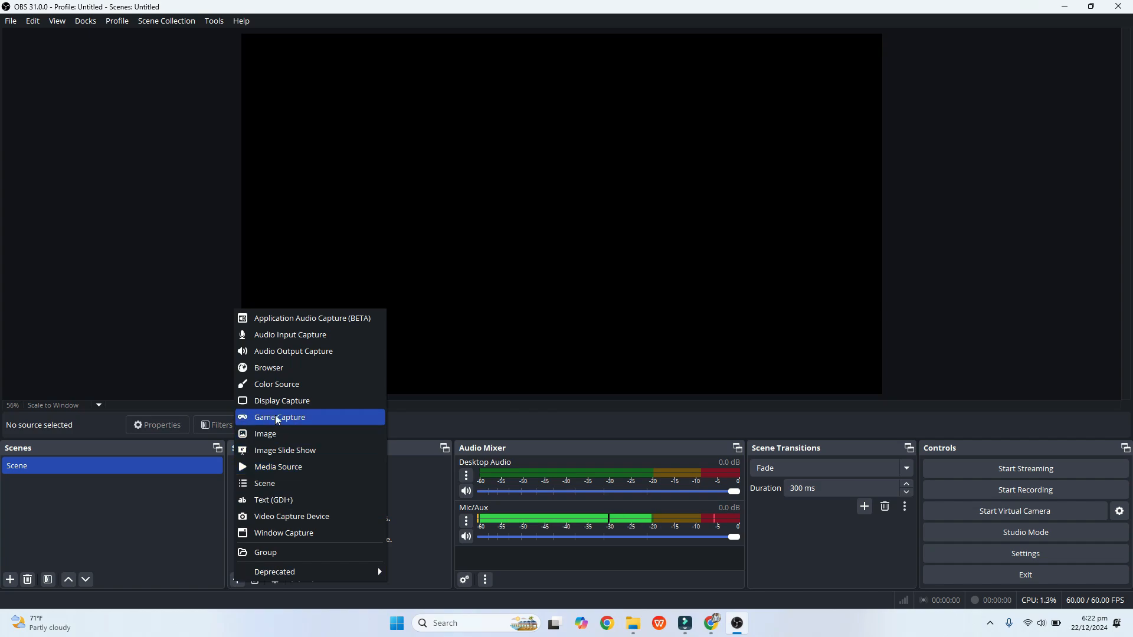
left_click(288, 401)
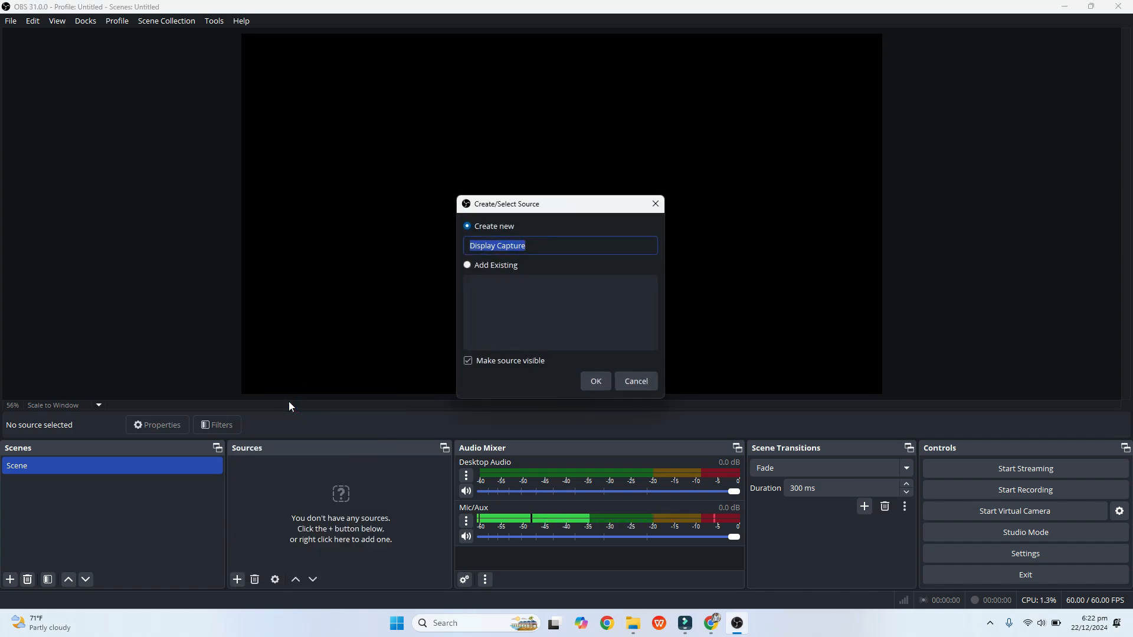
left_click(589, 383)
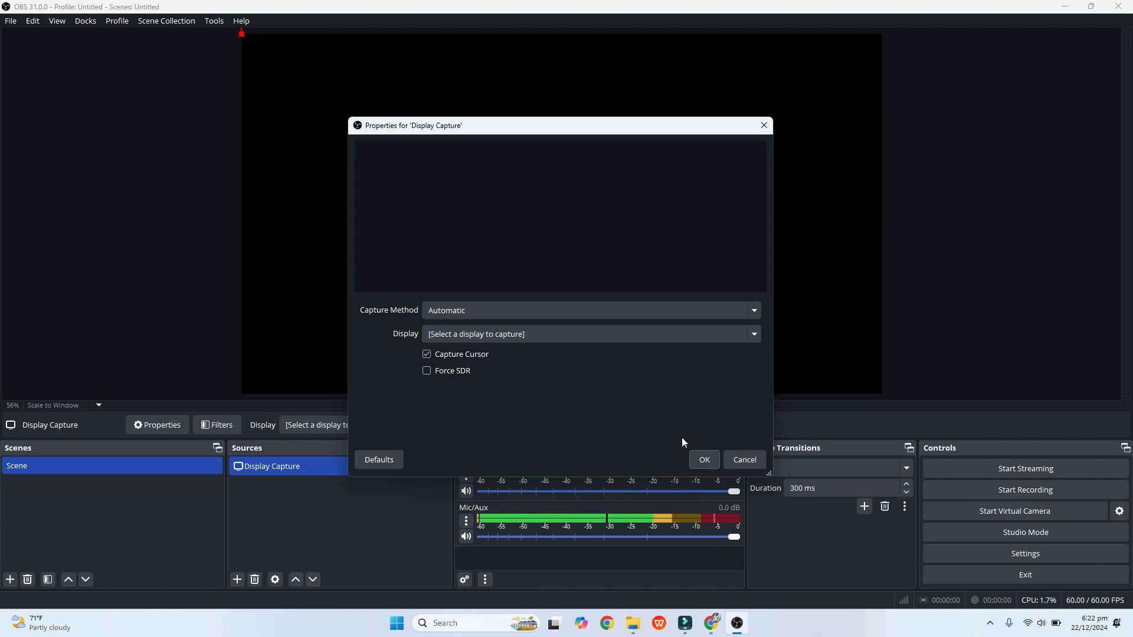
left_click(702, 464)
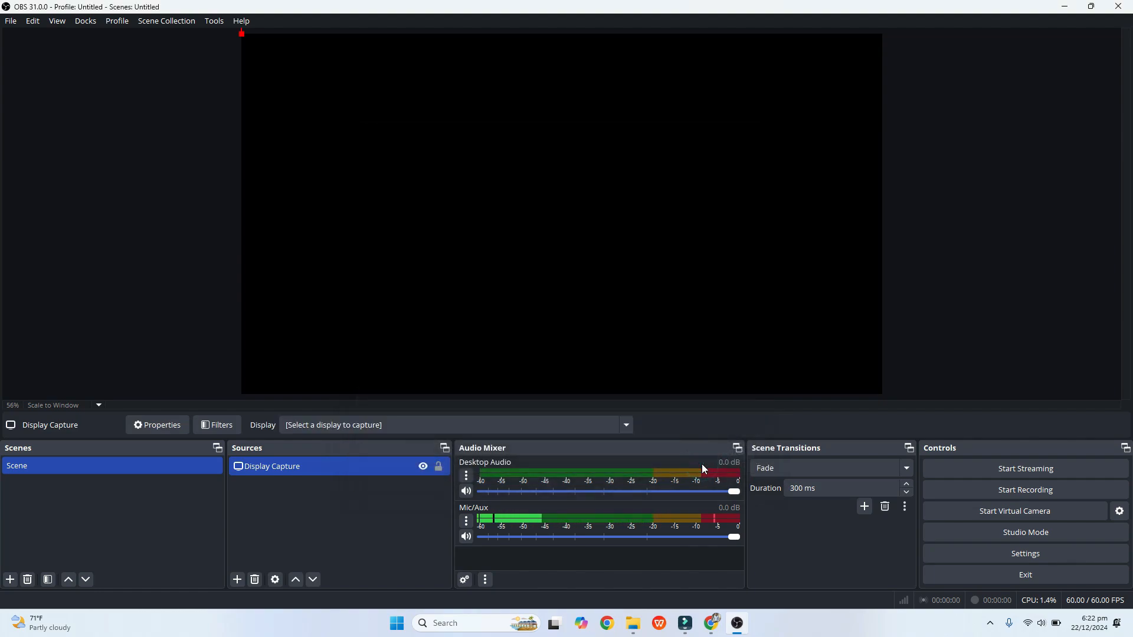